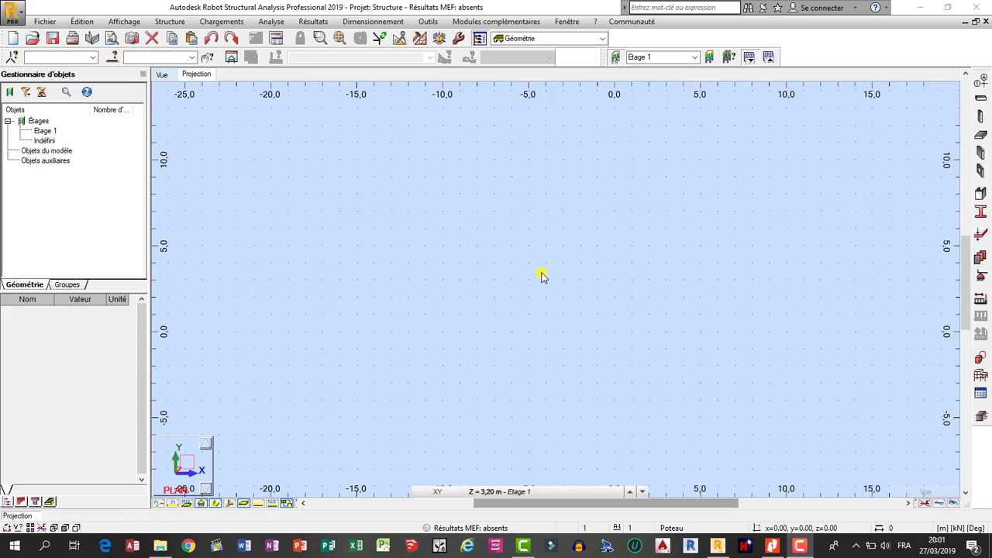
click(46, 21)
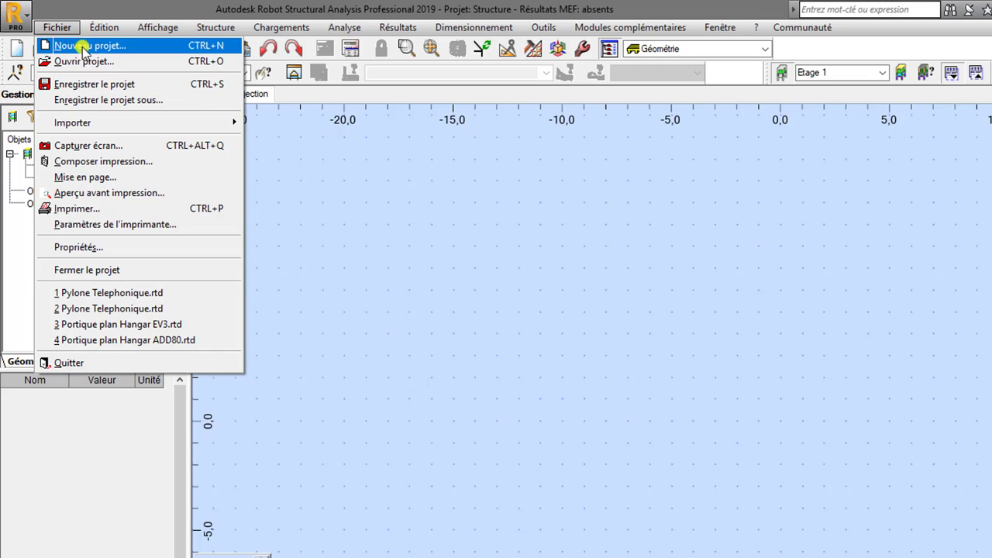
click(61, 29)
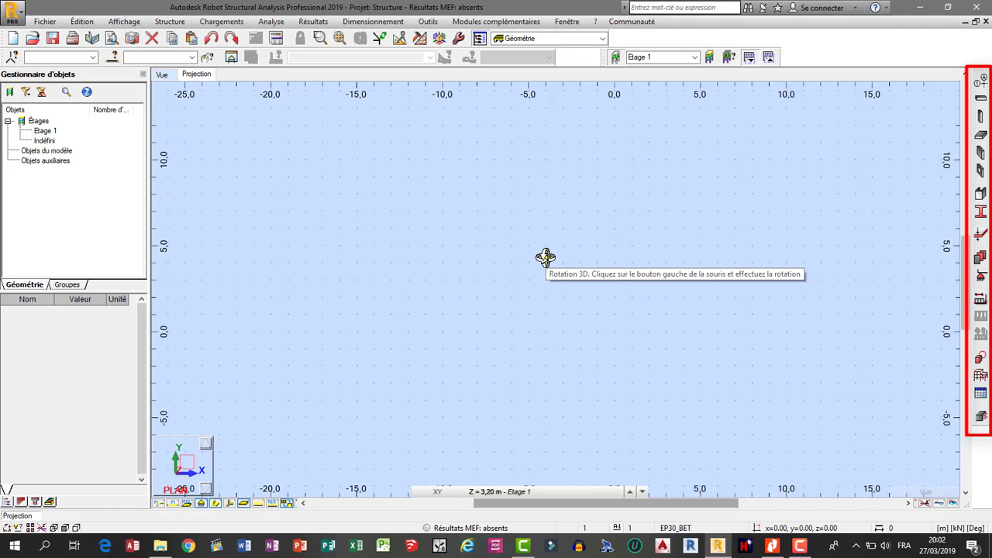
click(170, 21)
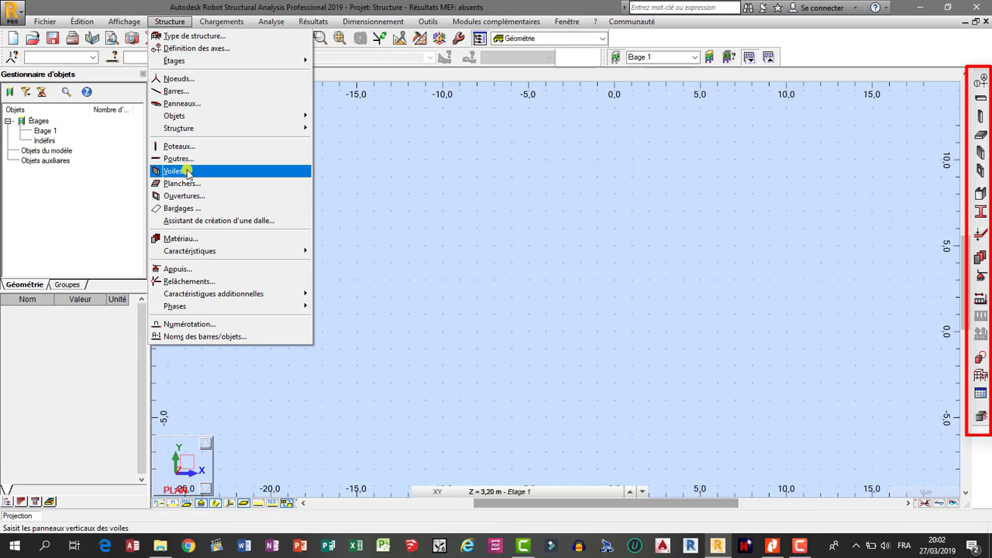
click(175, 23)
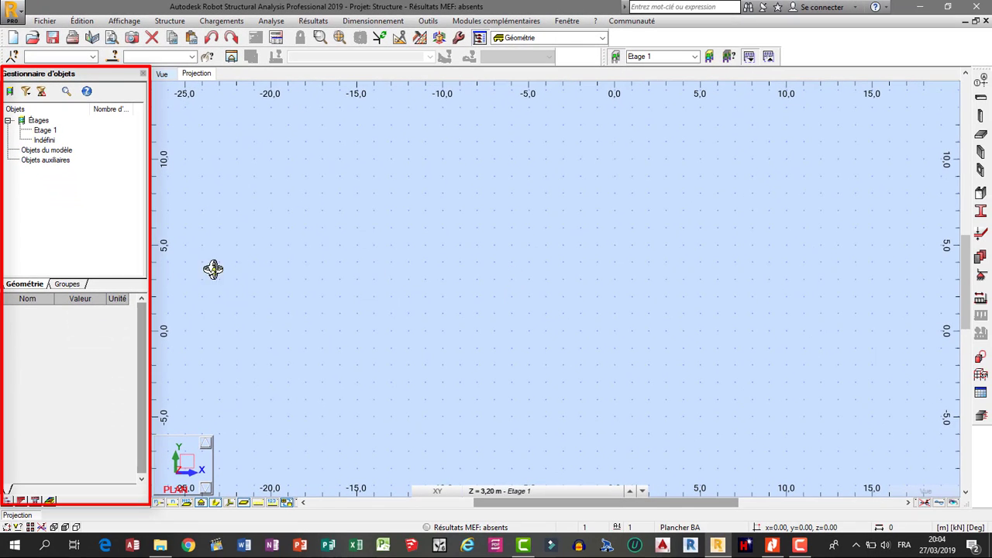
Display the groups list in the object manager and return to the geometry objects
click(71, 283)
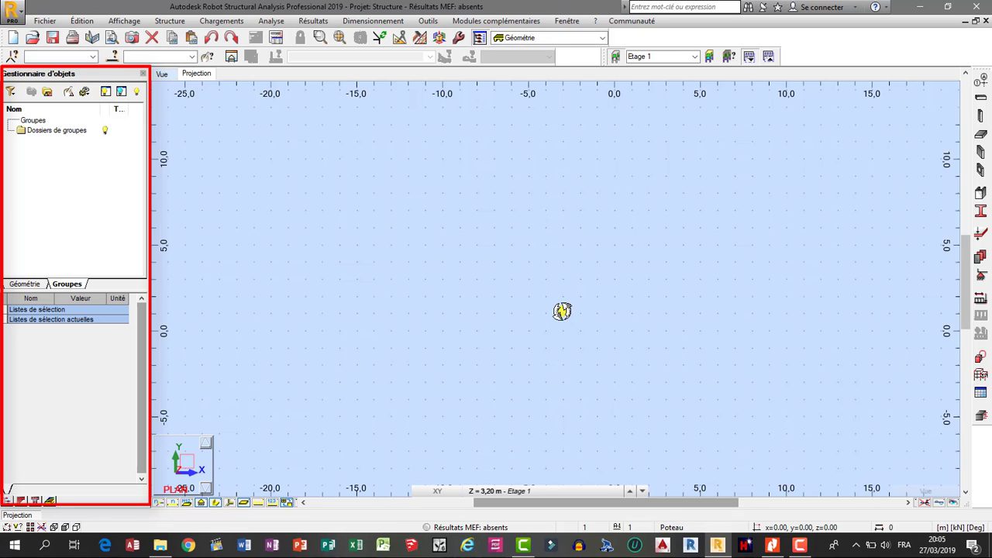
click(22, 285)
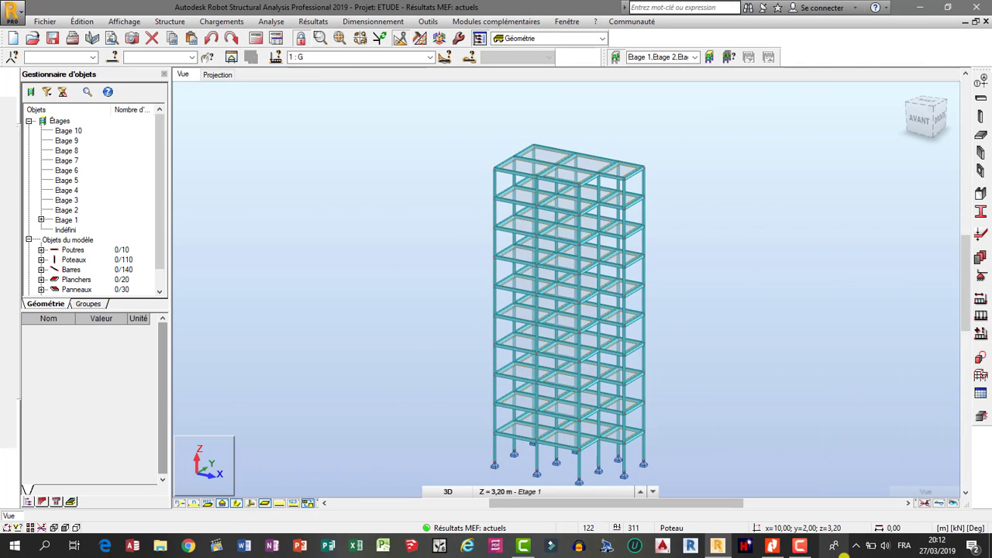
Select the front corner column of the ground storey, review its general, geometry and section properties, and clear the selection
scroll(589, 461, up, 5)
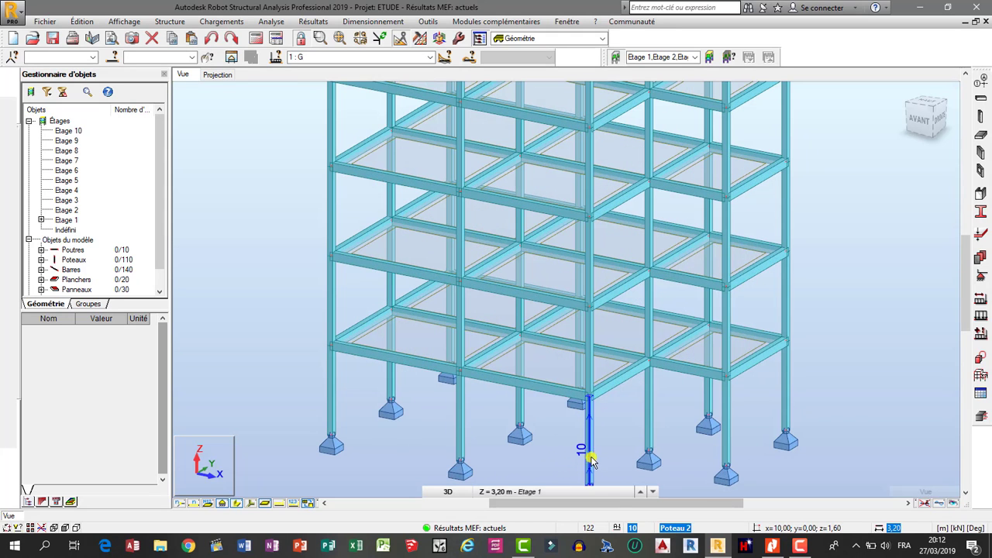
click(587, 455)
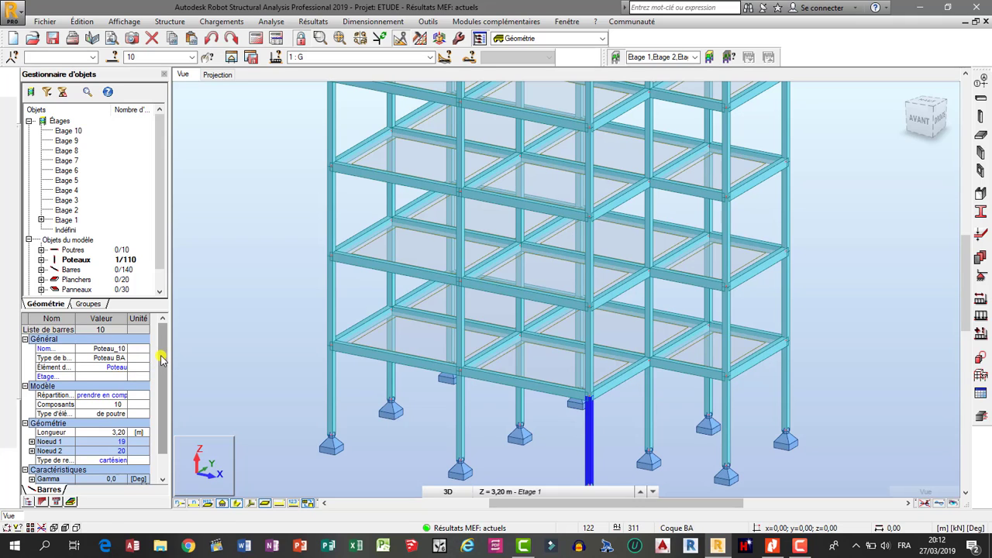
scroll(161, 358, down, 5)
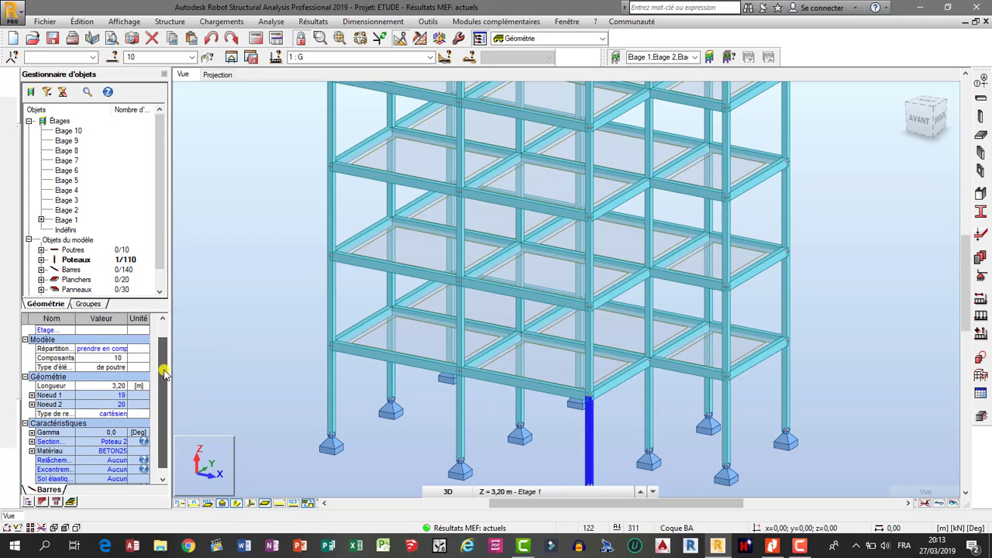
scroll(163, 374, down, 2)
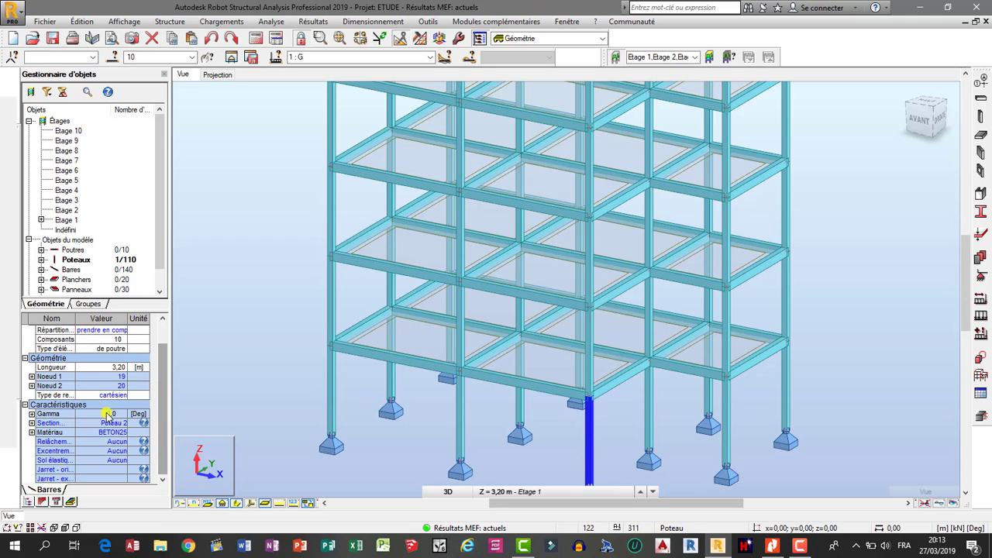
scroll(155, 387, up, 7)
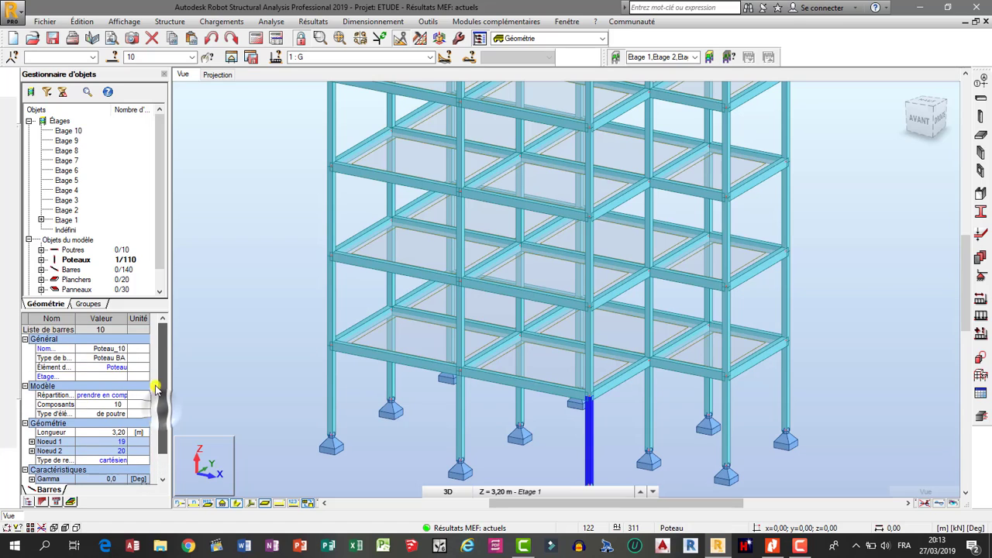
click(291, 319)
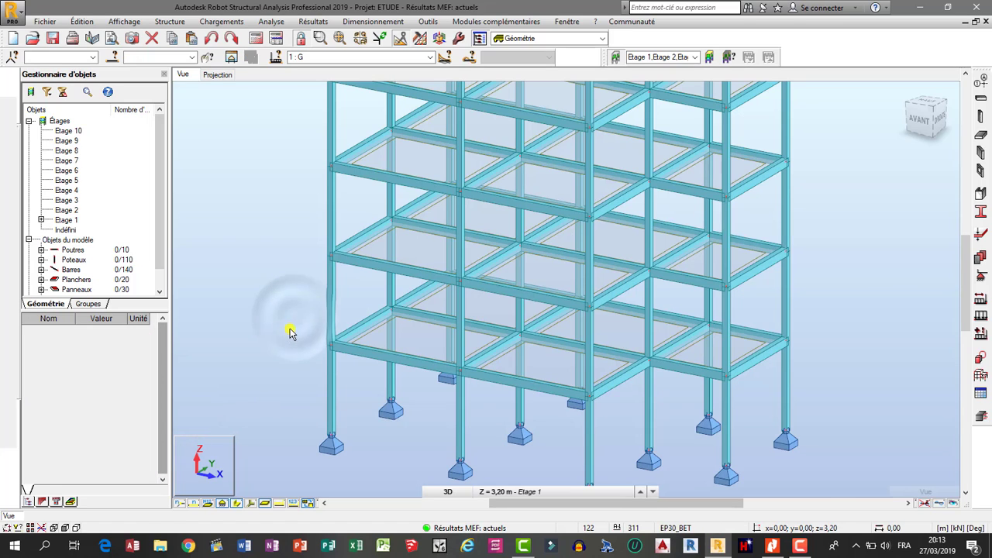
Look through the model's object categories and view the Etage 1 plan projection before returning to the whole building in 3D
scroll(318, 378, down, 1)
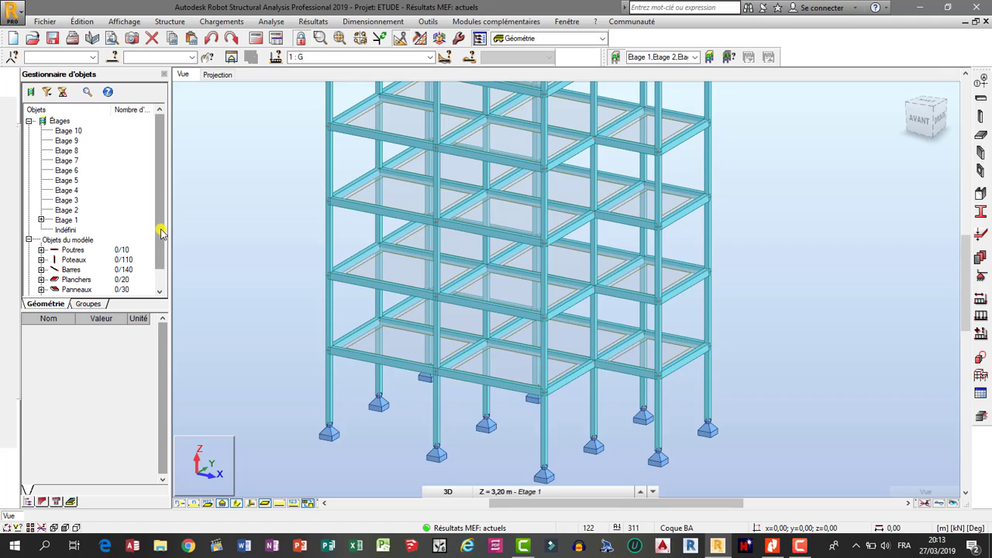
drag(160, 216, 161, 250)
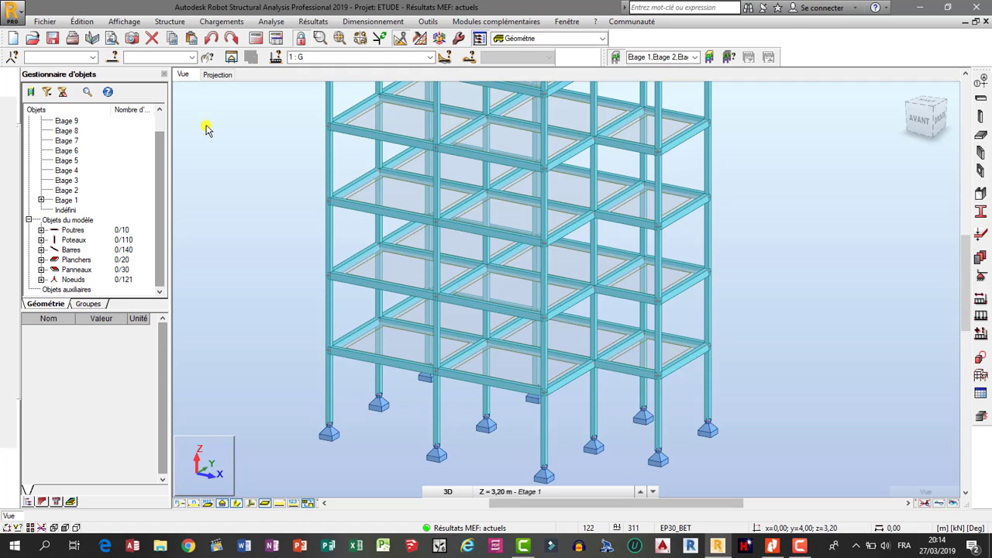
click(217, 74)
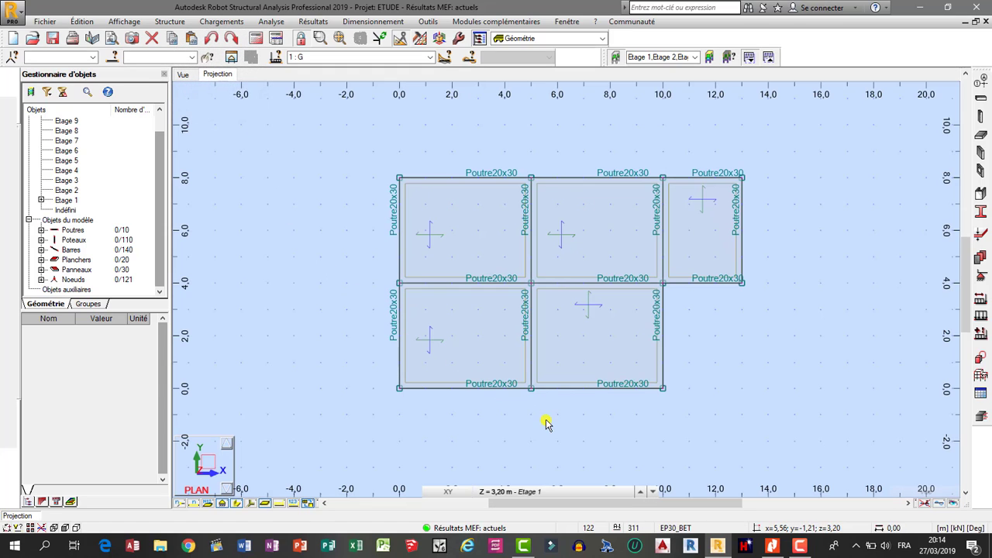
click(183, 74)
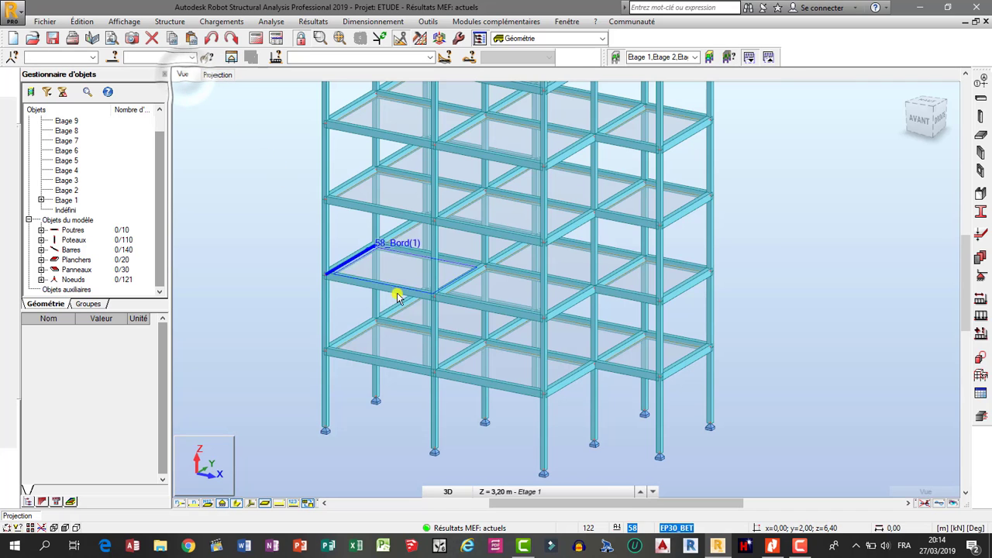
scroll(482, 386, down, 3)
scroll(471, 213, up, 1)
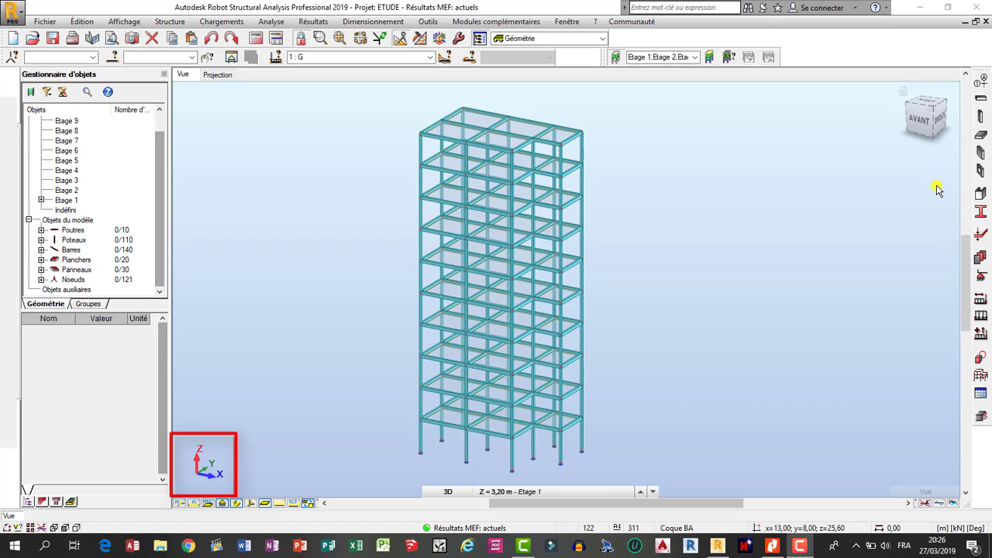
Show the list of storey levels available for the work plane and close it without changing the level
click(548, 492)
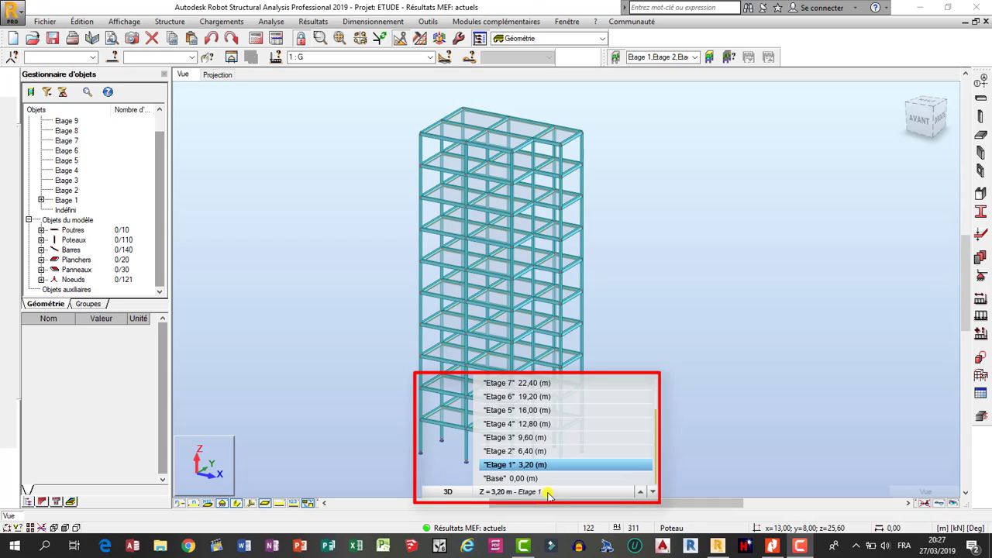
click(548, 492)
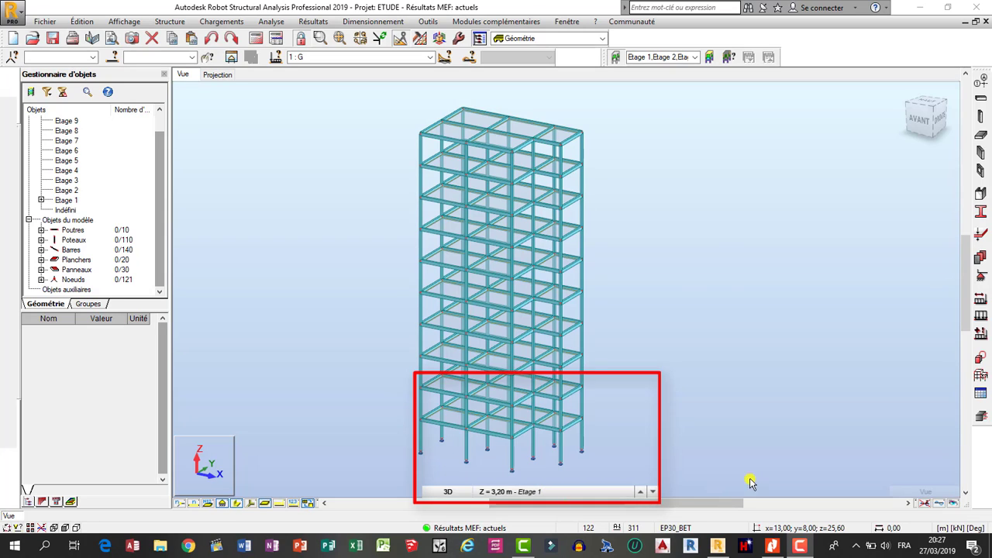
Cut away the upper storeys with the red cutting plane, set transparency to its minimum, and restore the full building height
mouse_move(909, 500)
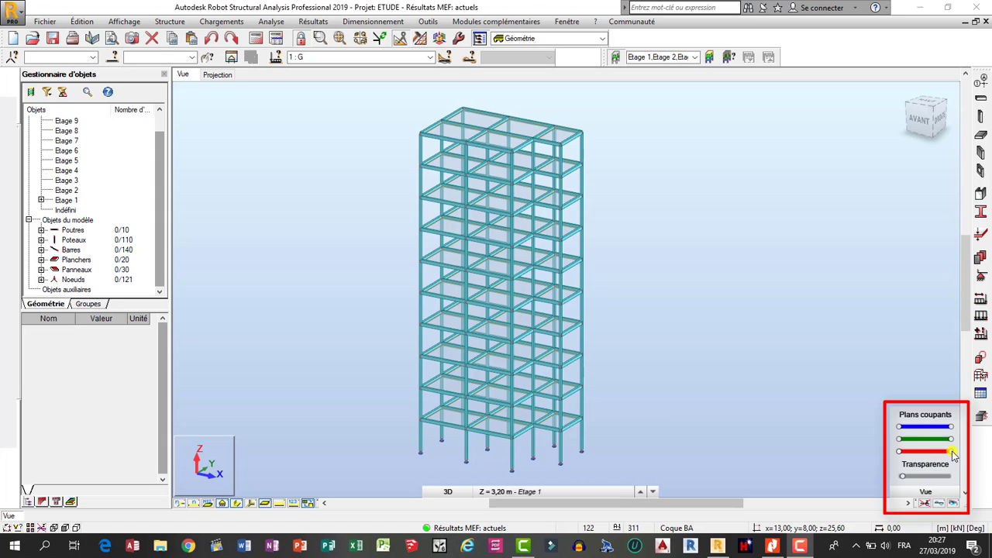
drag(952, 453, 923, 454)
drag(923, 457, 900, 476)
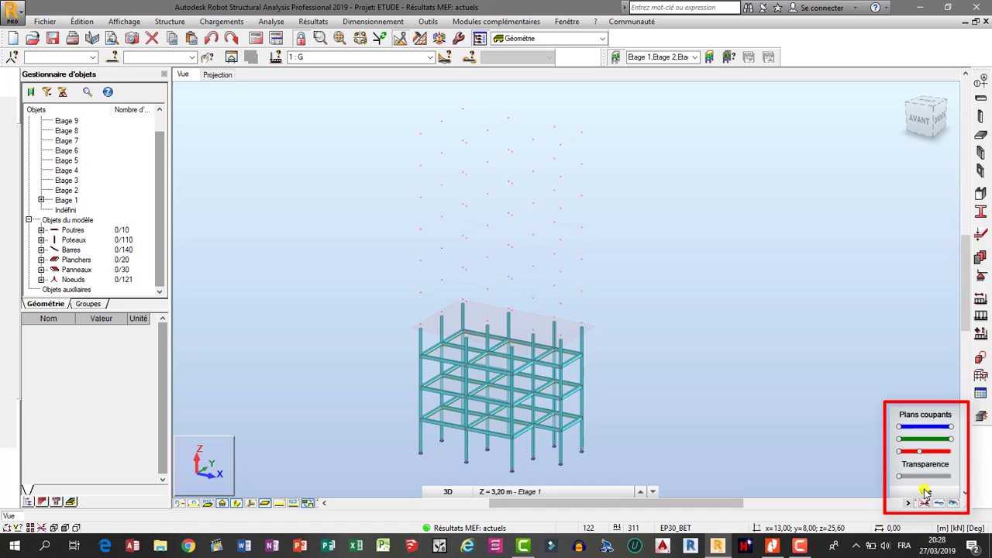
mouse_move(919, 457)
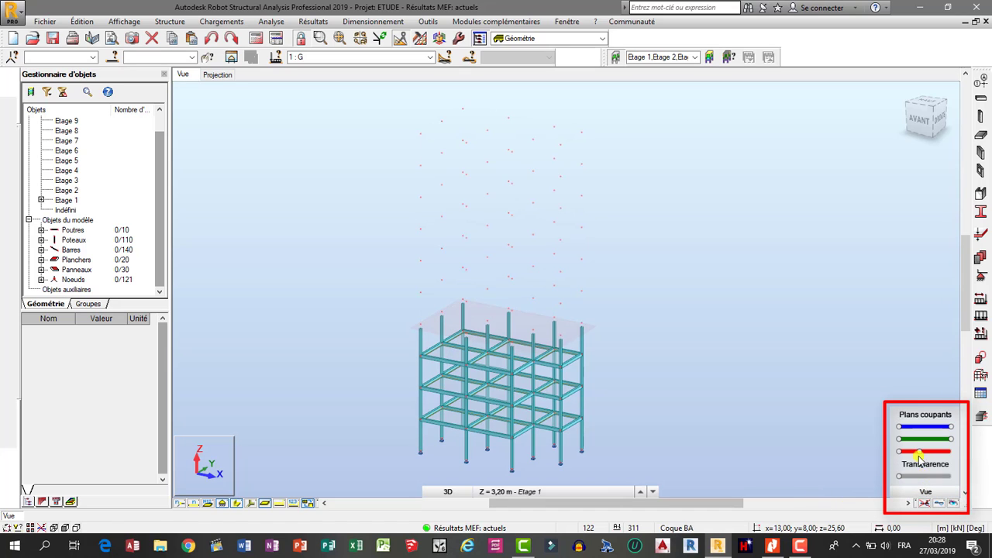
drag(919, 452, 957, 429)
mouse_move(950, 451)
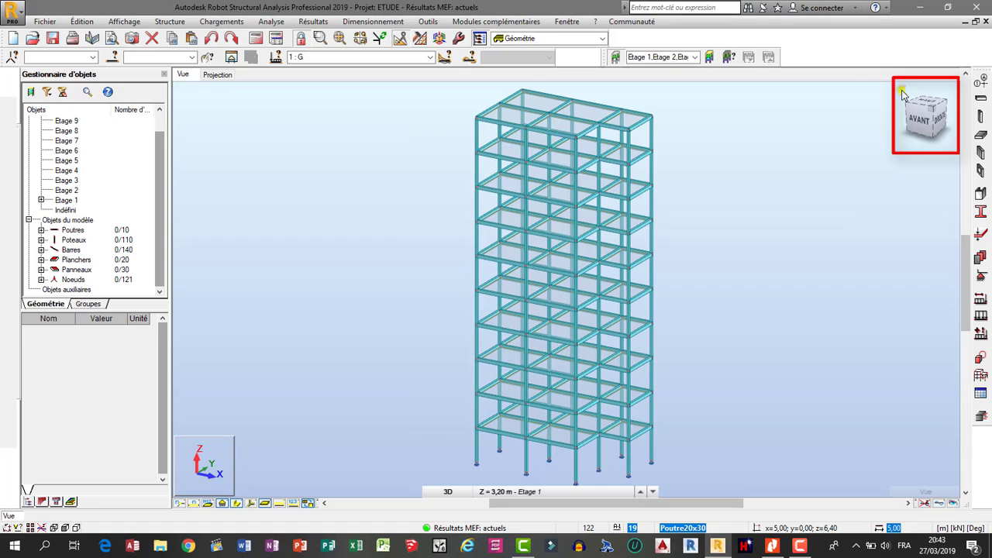
Inspect a beam and column crossing up close and restore the home view of the building
scroll(547, 369, up, 5)
scroll(547, 369, up, 3)
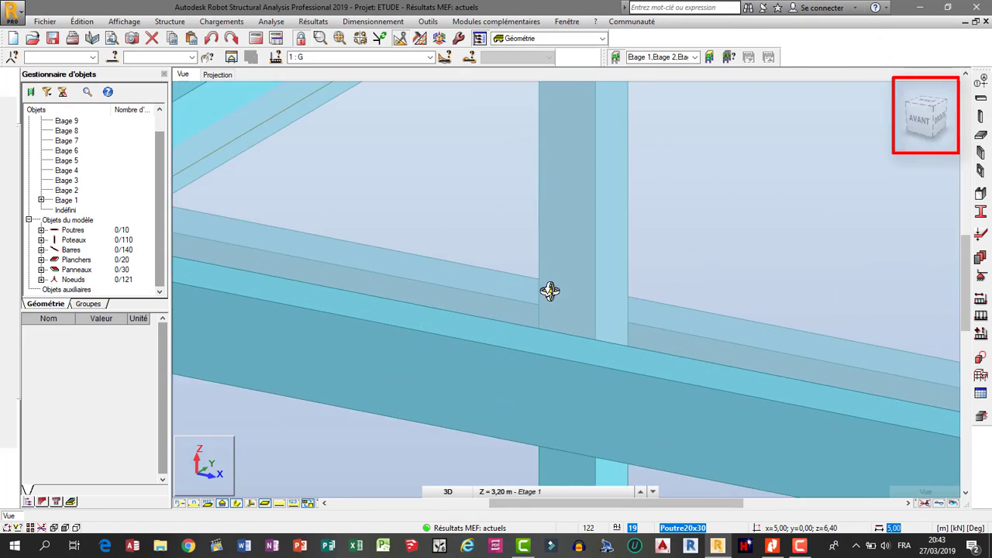
click(903, 93)
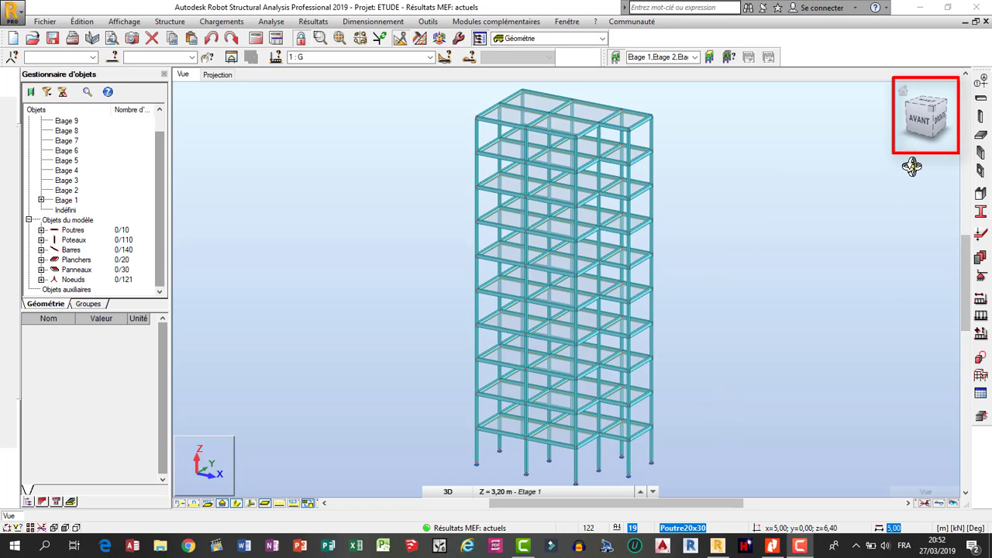
View the building from the front and right faces of the view cube, ending in the home 3D view
click(921, 118)
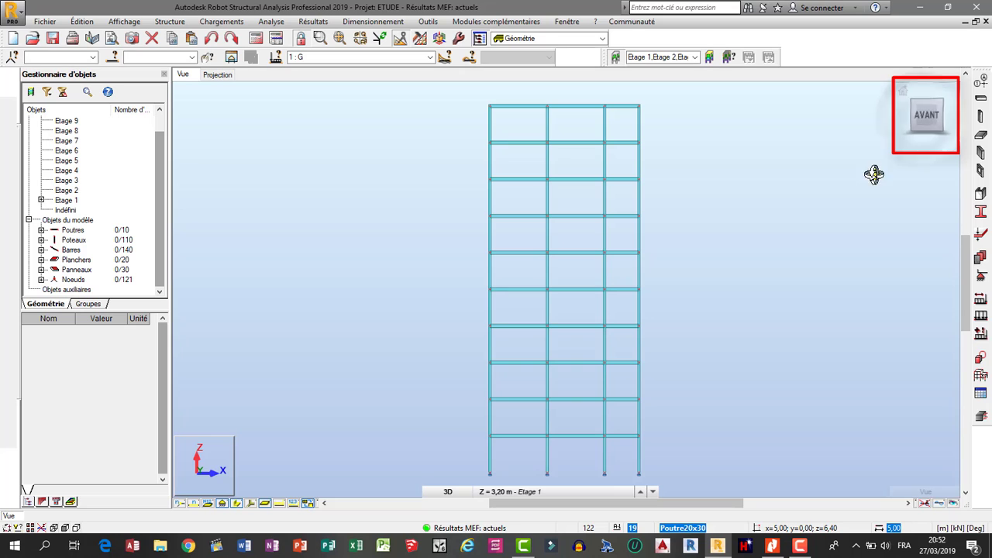
click(949, 117)
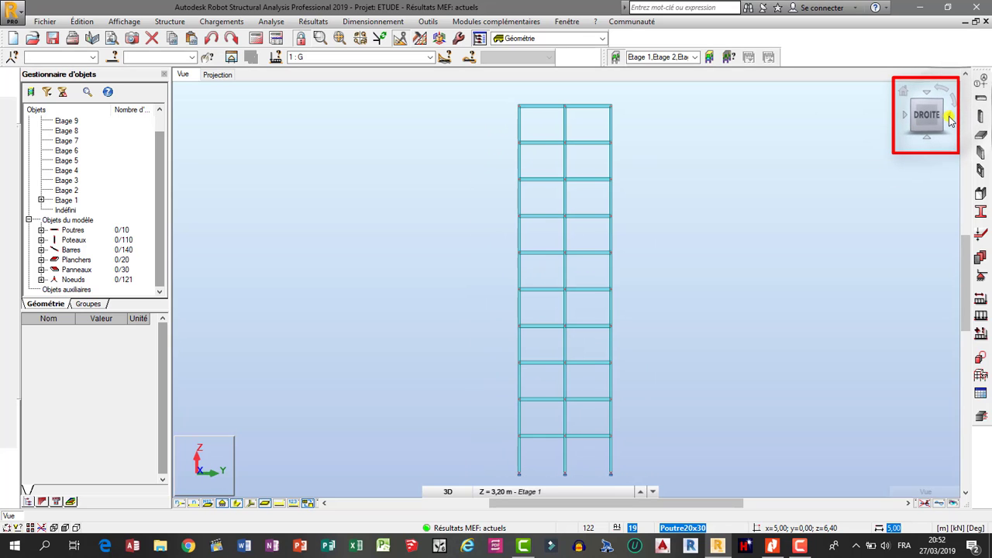
click(950, 118)
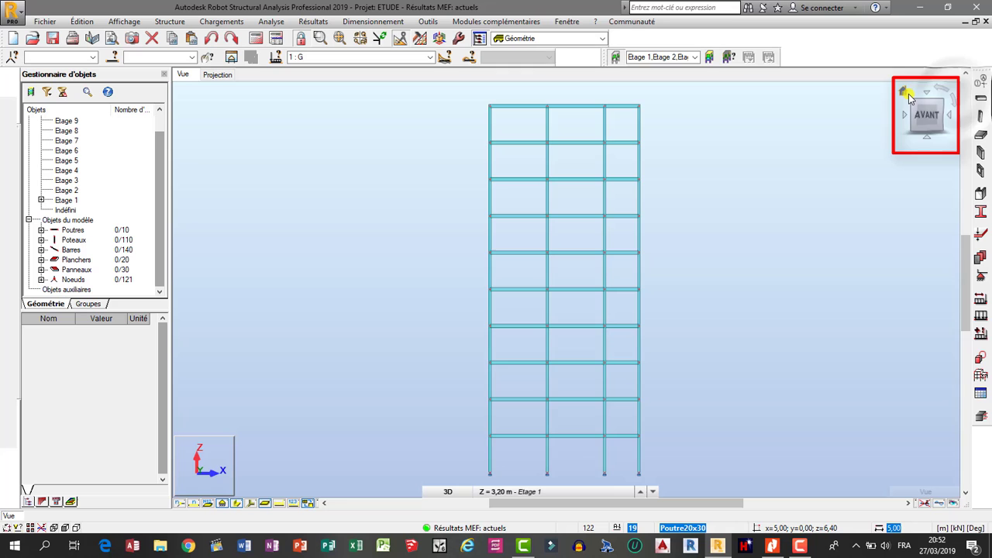
click(904, 93)
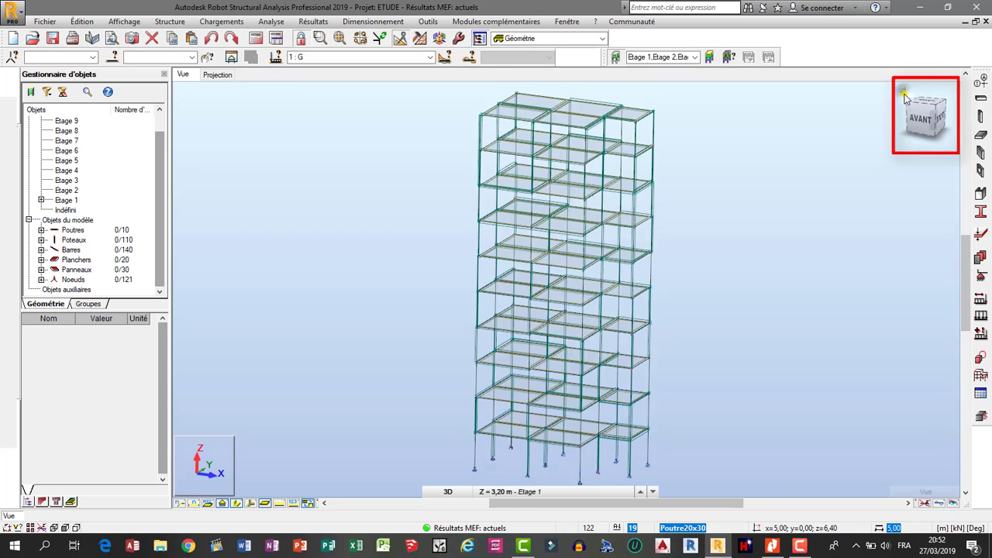
click(924, 116)
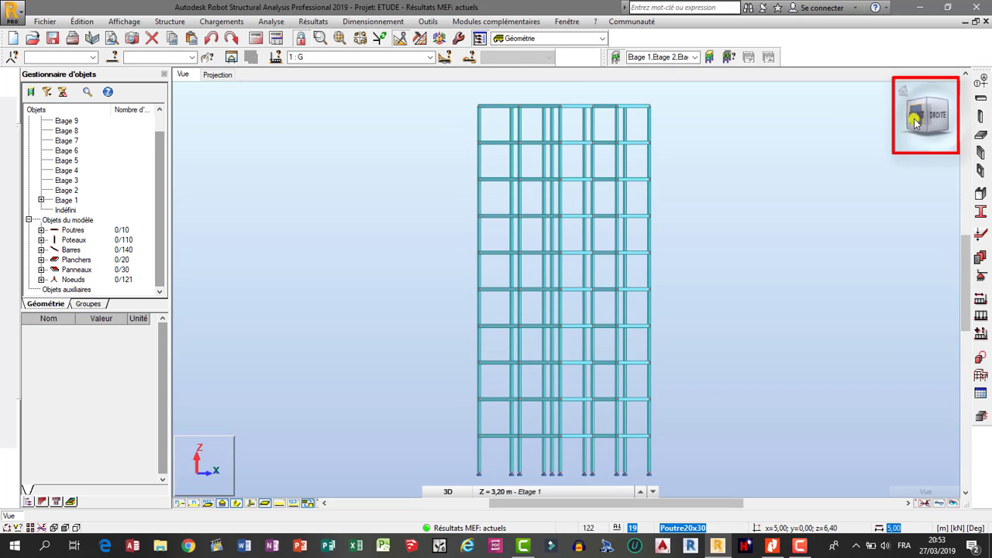
click(903, 93)
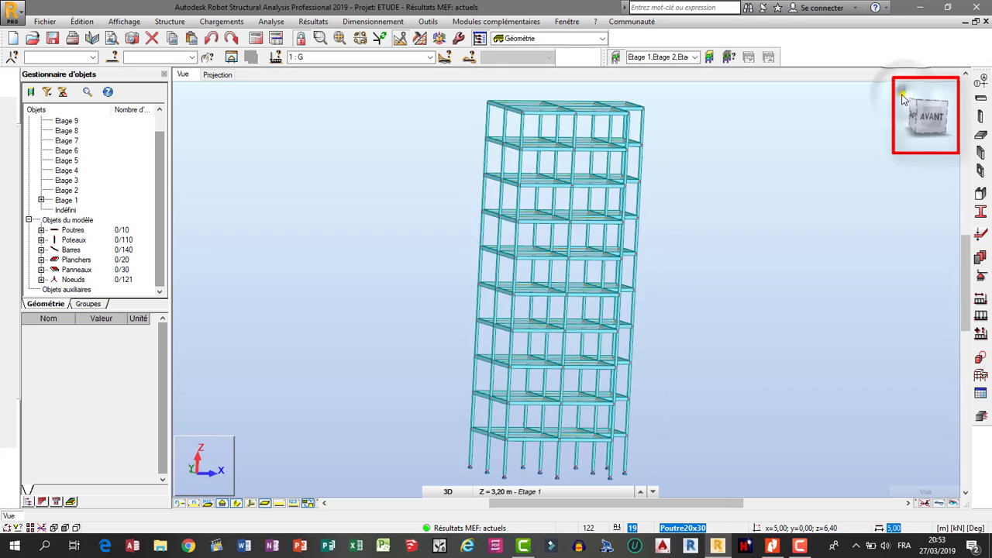